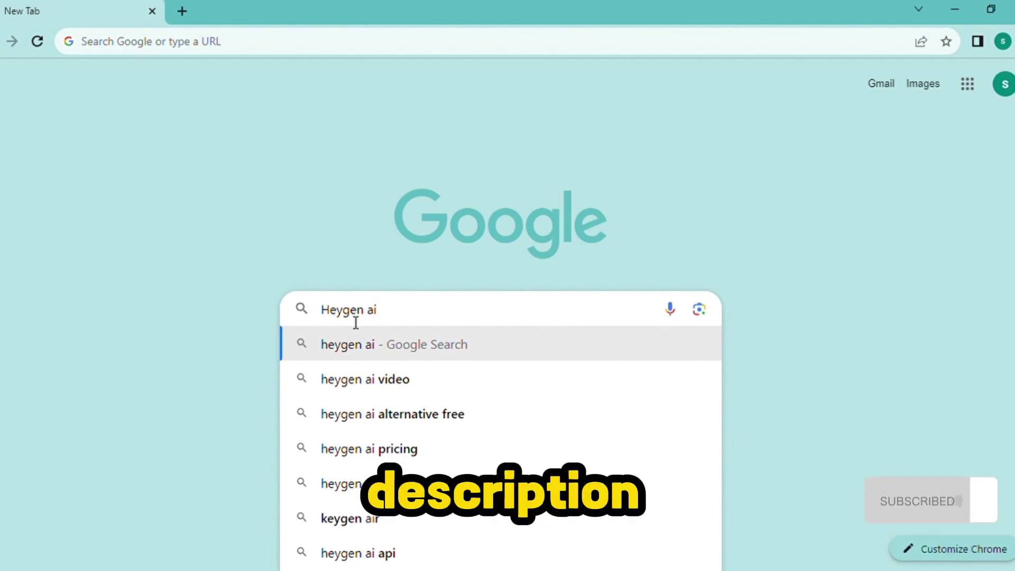
Search for 'Heygen ai', open the HeyGen site, and sign in with a Google account
key("Return")
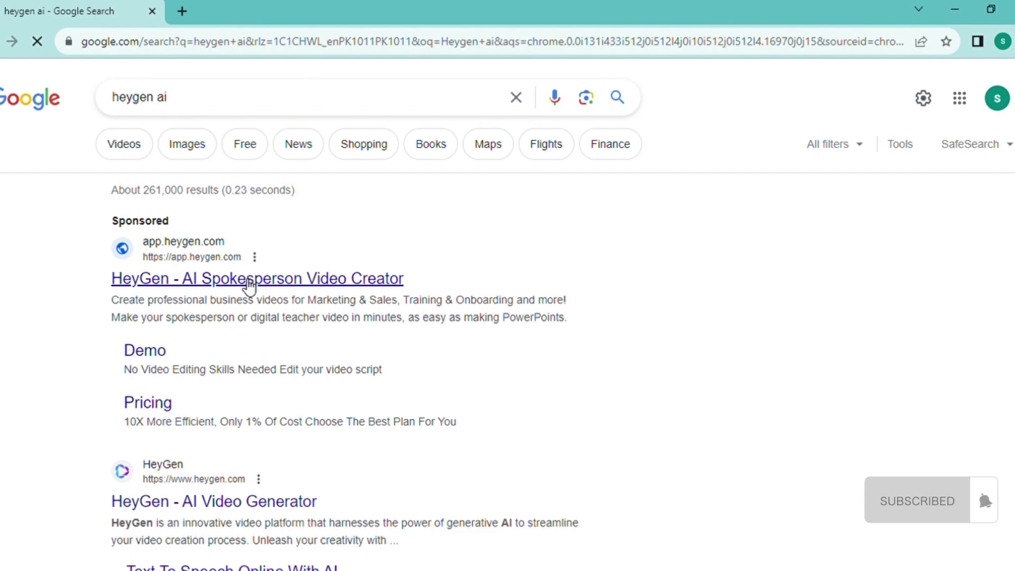
left_click(249, 280)
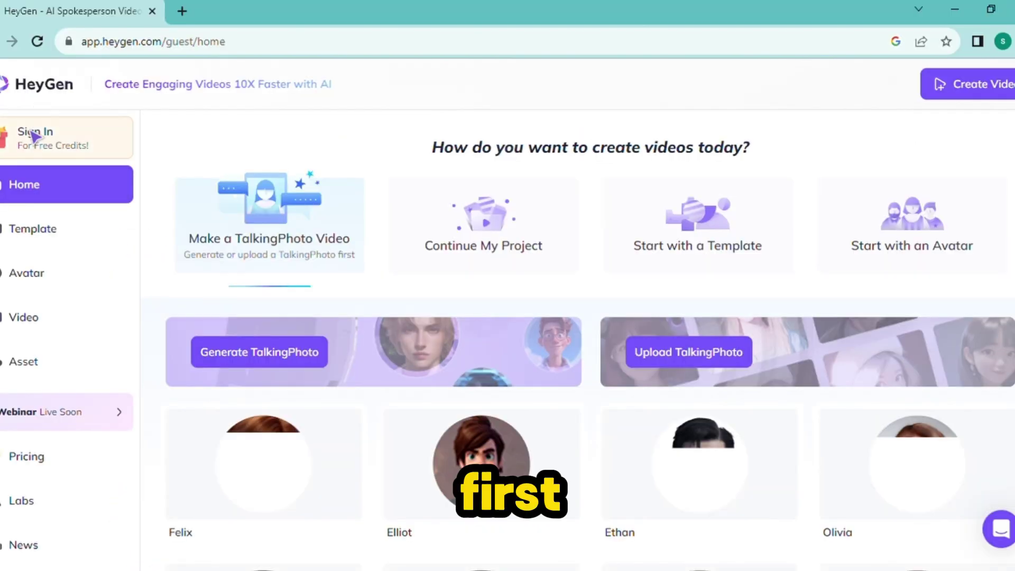
left_click(35, 144)
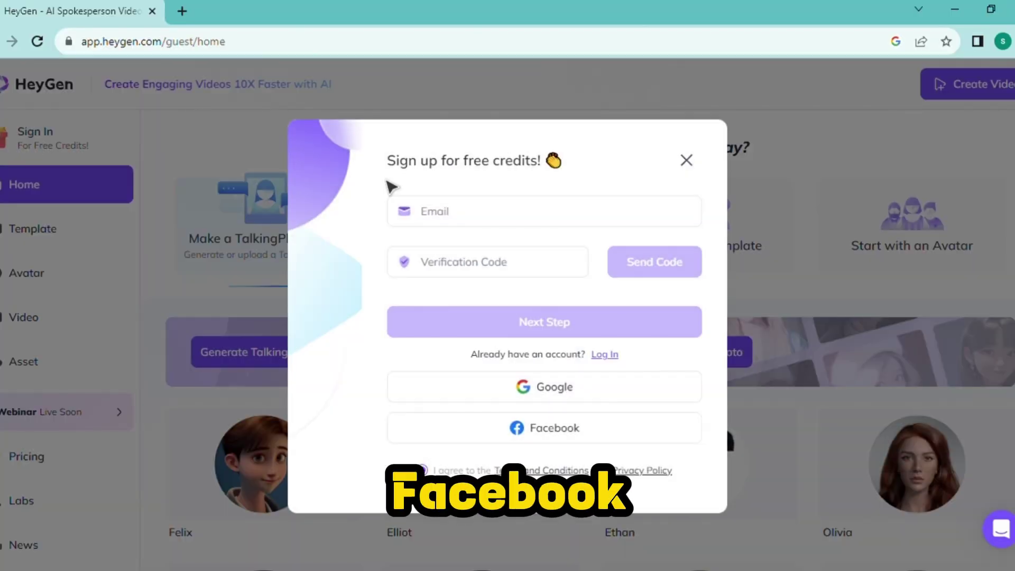
left_click(540, 390)
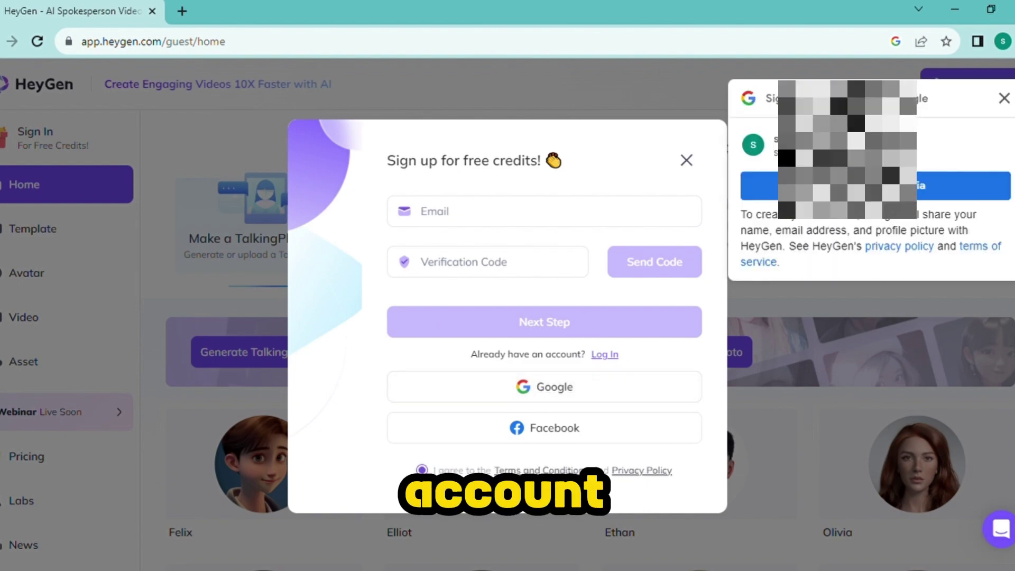
left_click(900, 193)
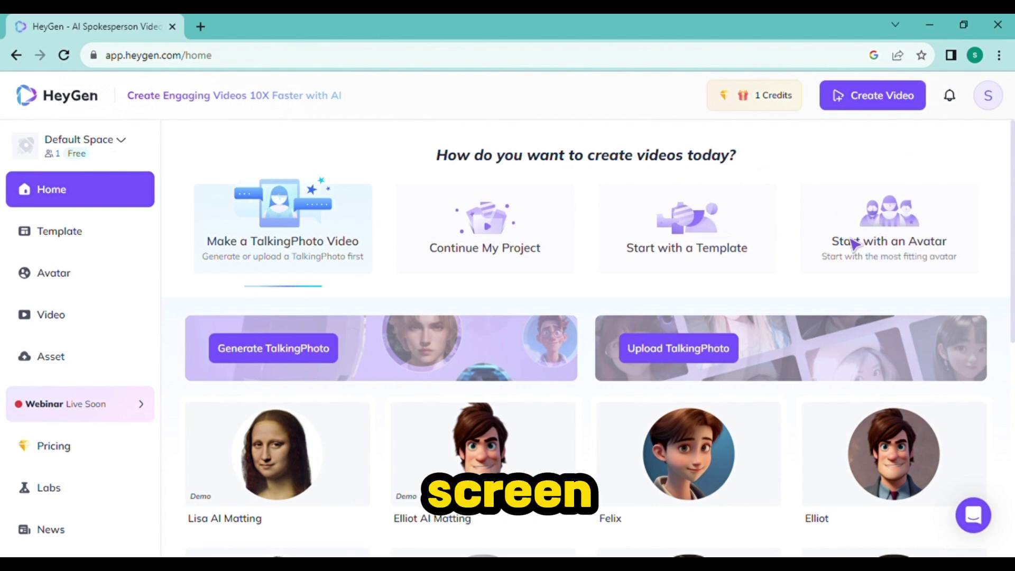
Show the Start with an Avatar options and scroll the Avatar Library down to Thomas in Shirt
left_click(879, 234)
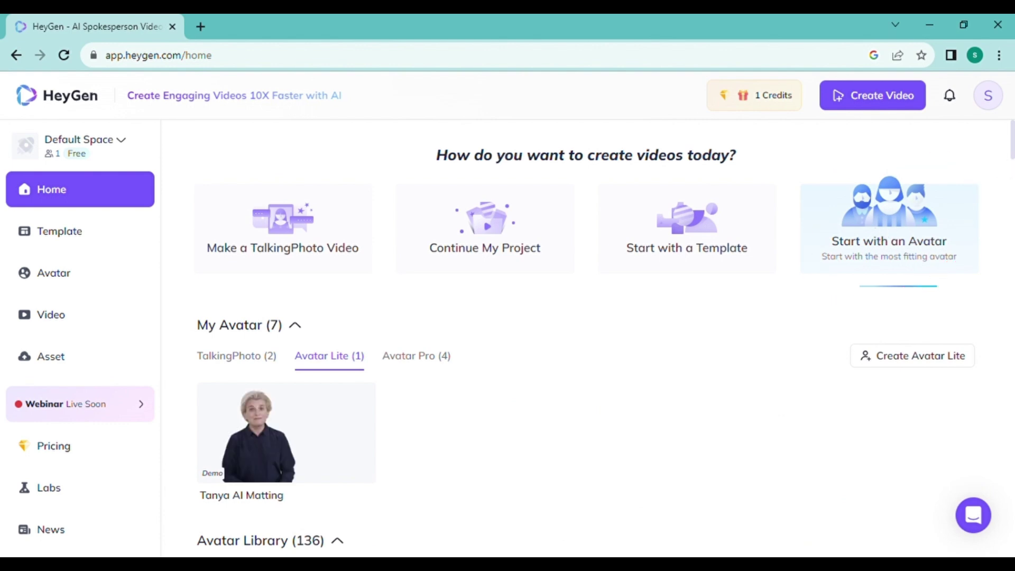
scroll(586, 338, "down", 6)
scroll(584, 347, "down", 8)
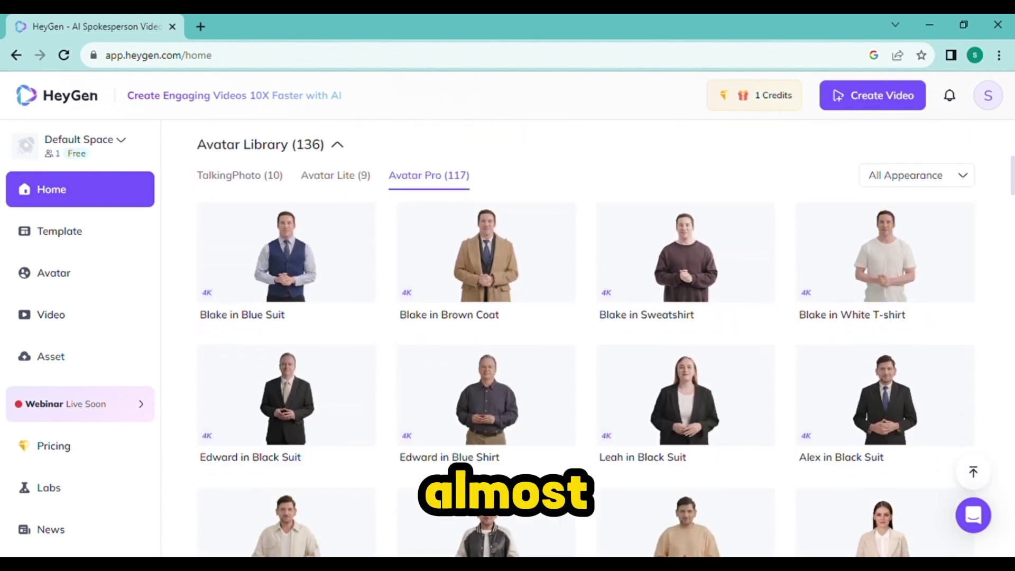
scroll(587, 357, "down", 20)
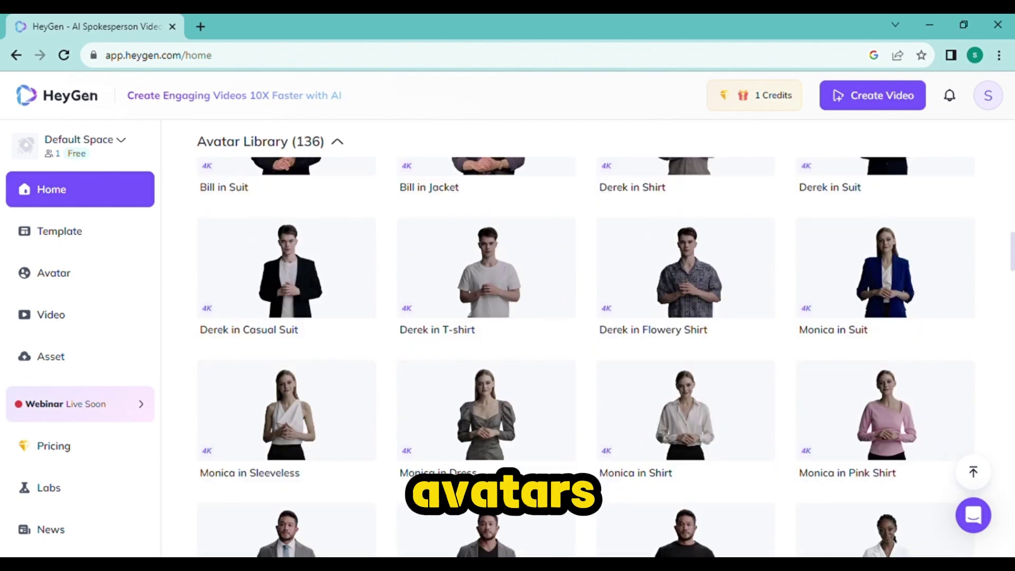
scroll(587, 356, "down", 20)
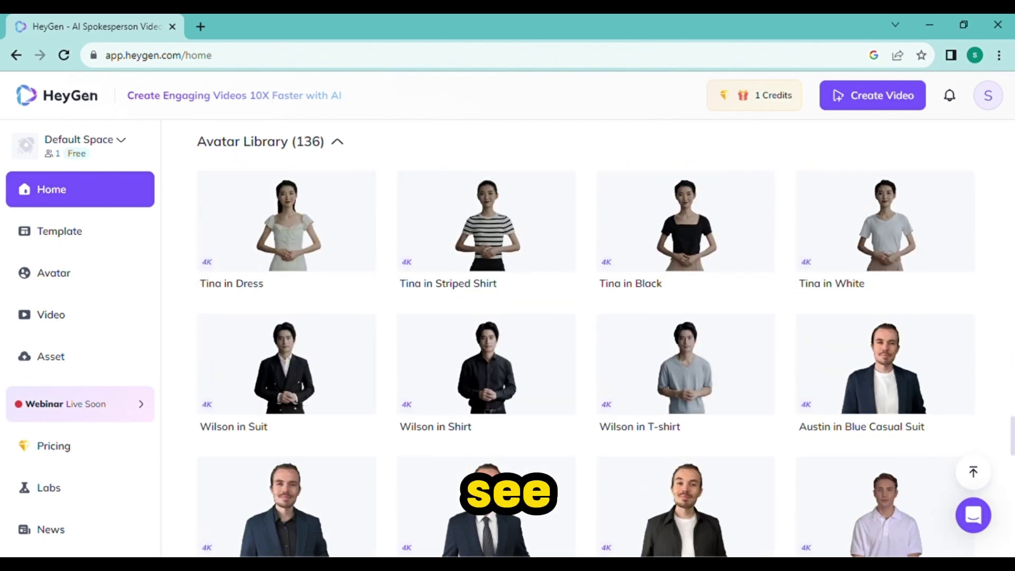
scroll(584, 357, "down", 10)
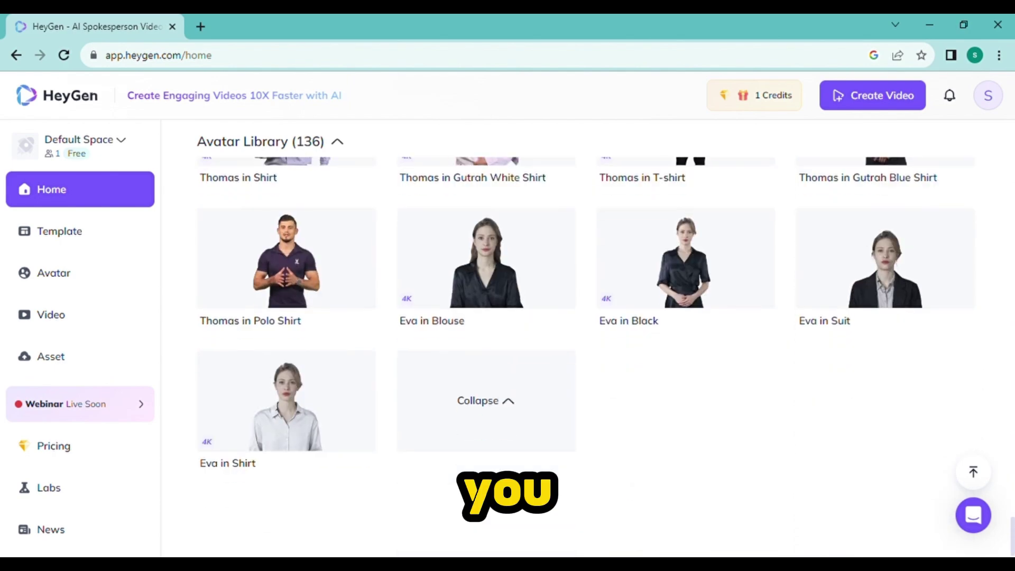
scroll(584, 357, "down", 15)
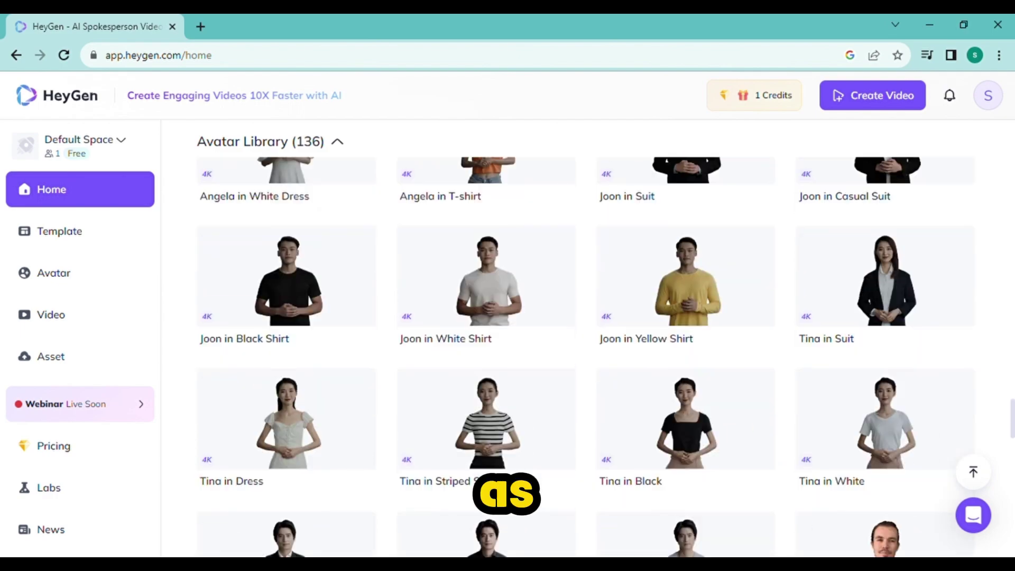
scroll(584, 357, "down", 18)
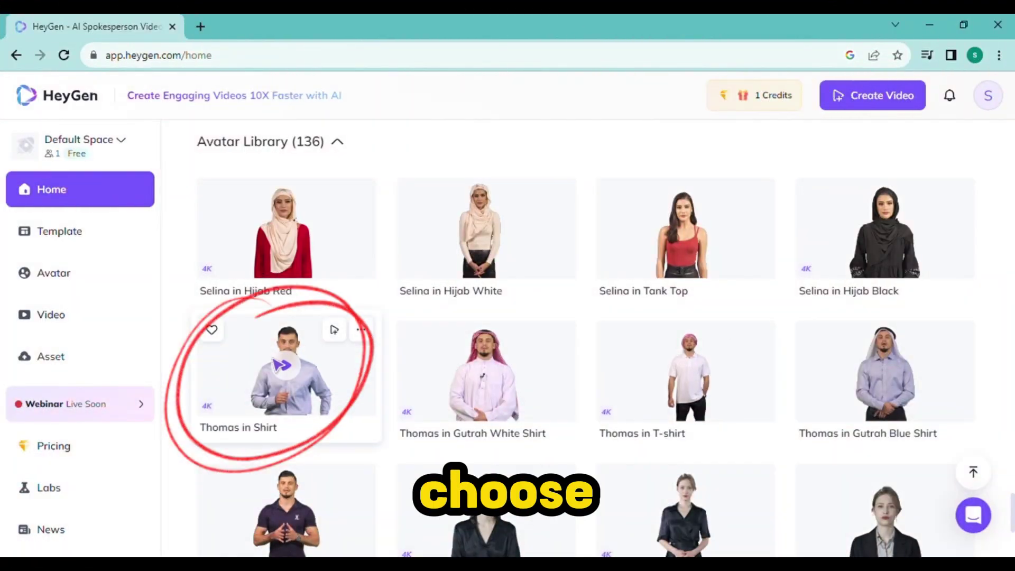
Preview Thomas in Shirt and create a new landscape-layout video with him
left_click(268, 377)
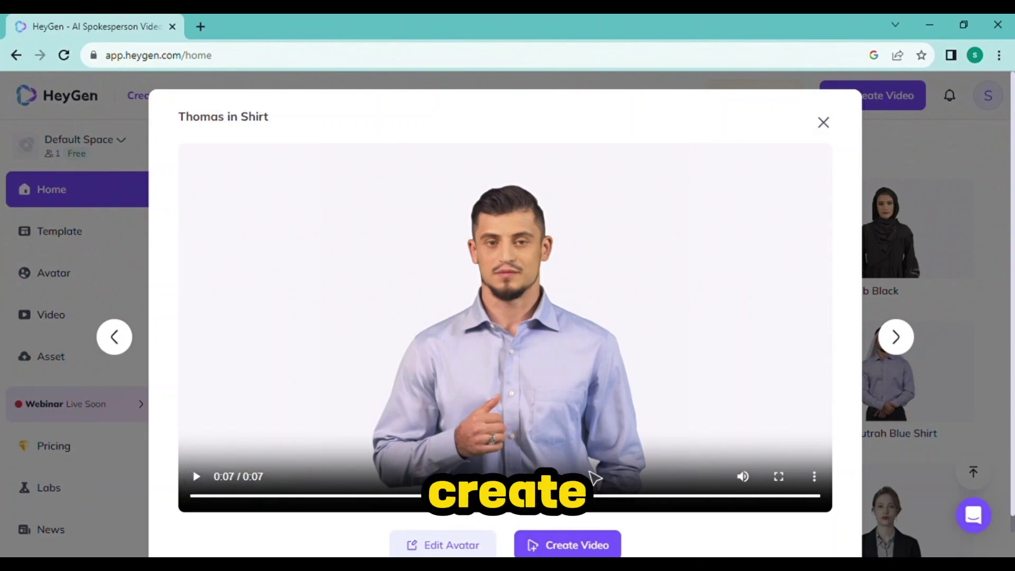
left_click(567, 548)
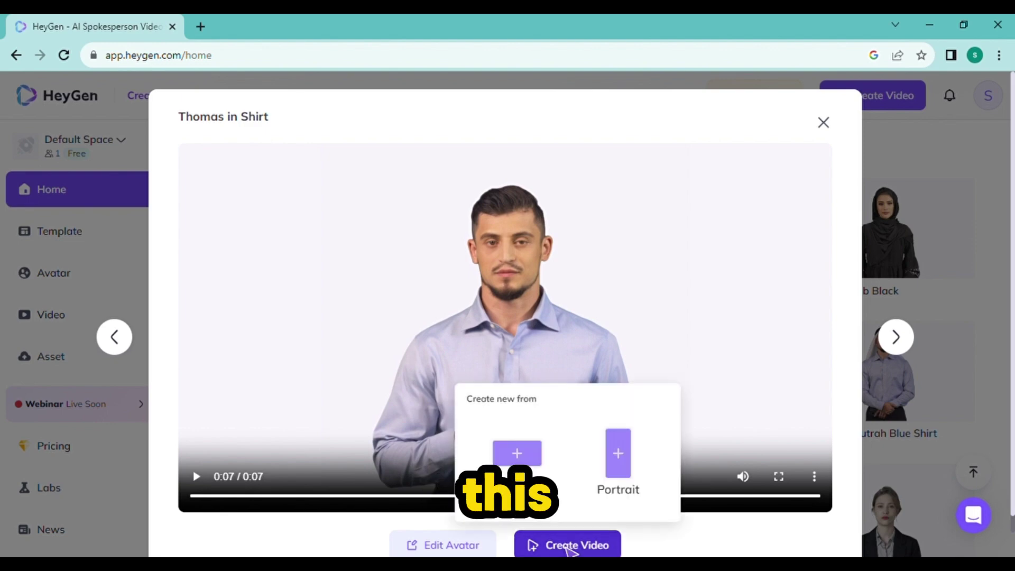
left_click(528, 444)
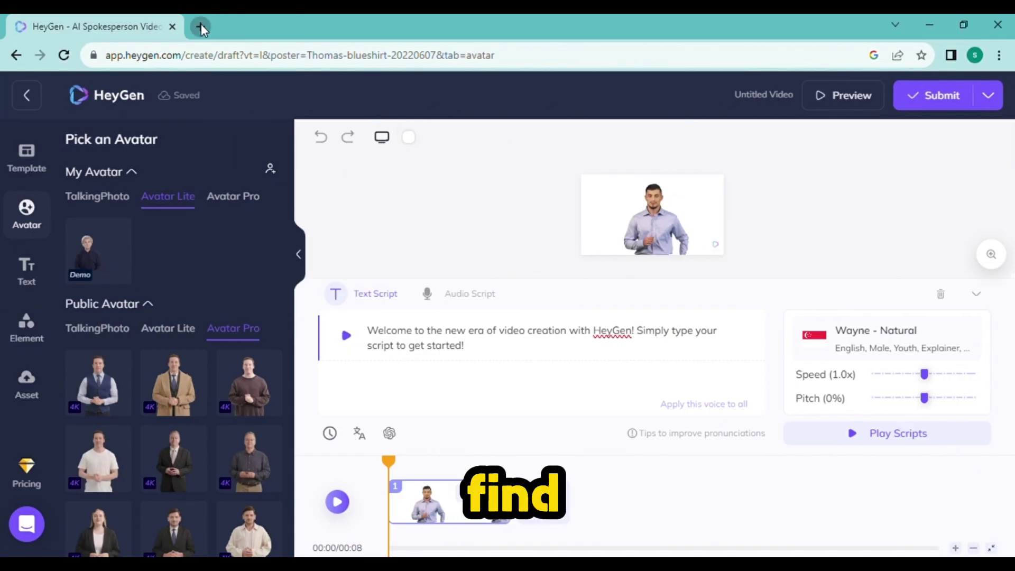
In a new tab, search Google for 'urdu news' and open the Urdu News website
left_click(201, 24)
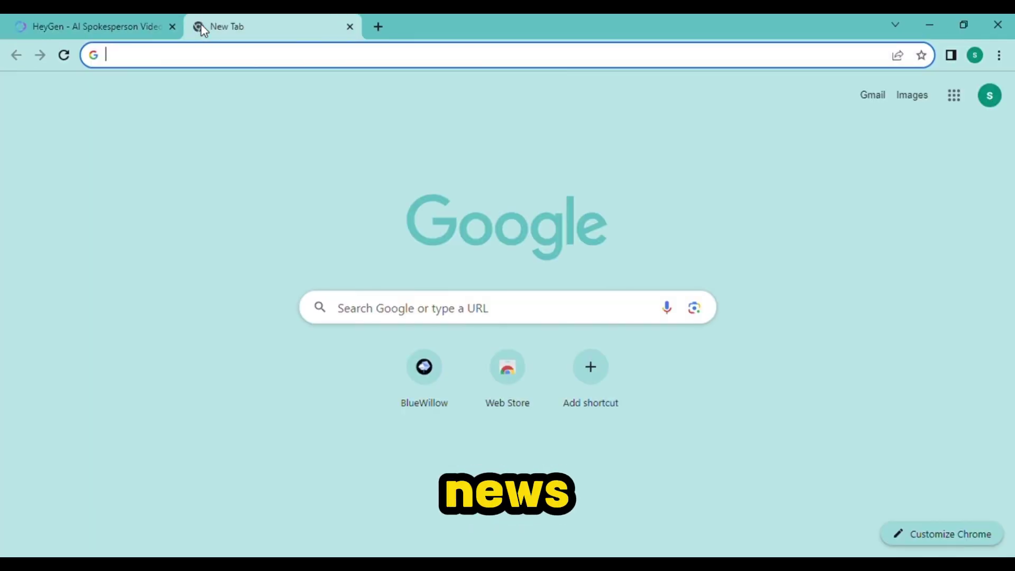
left_click(385, 311)
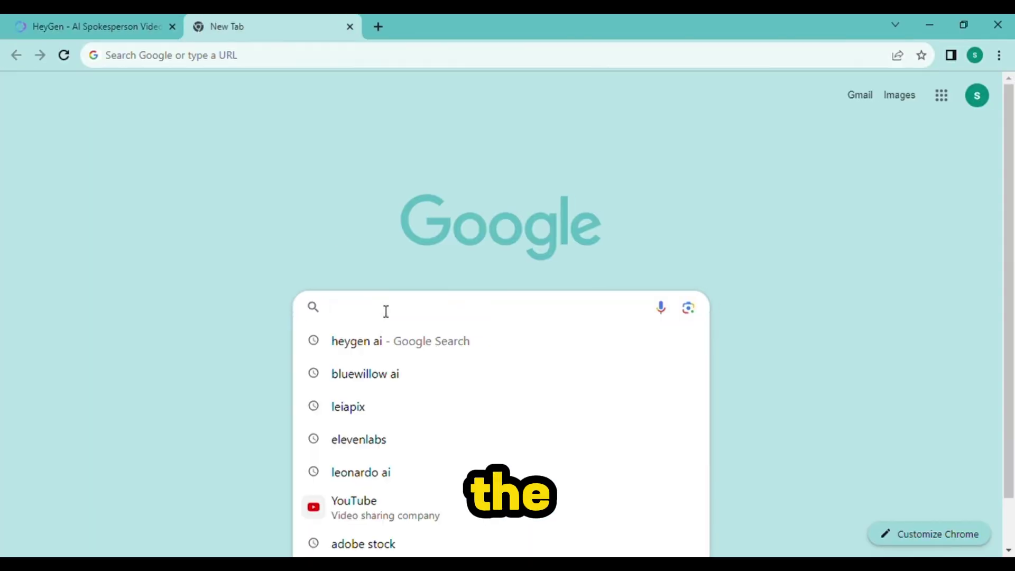
type("urdu news")
key("Return")
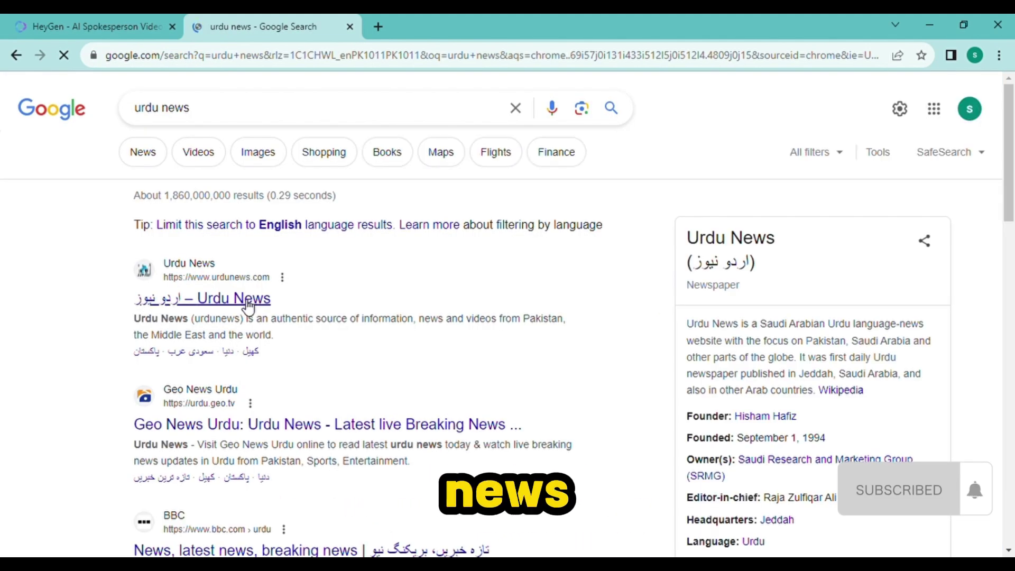
left_click(248, 301)
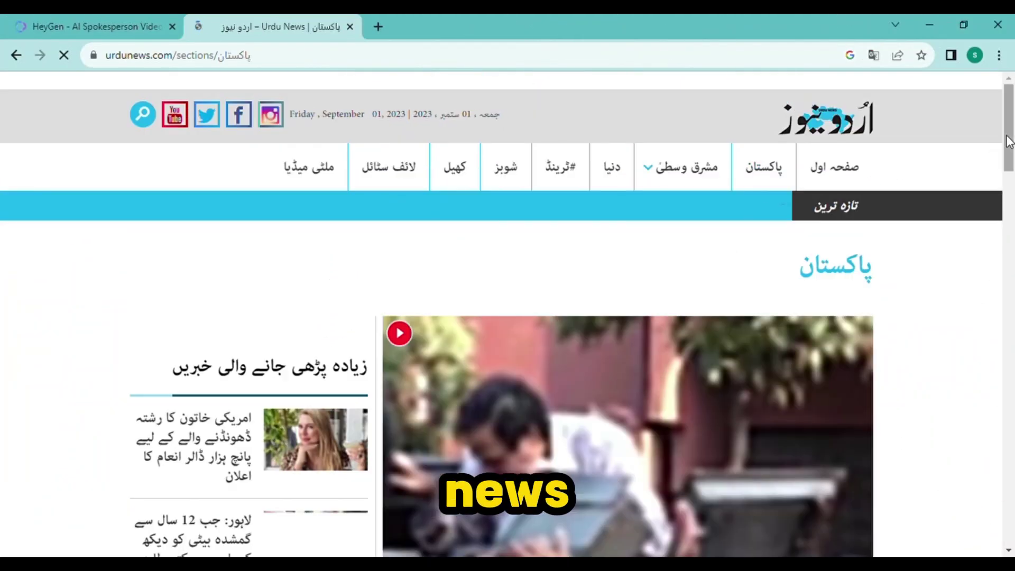
Copy the article's first two paragraphs and select HeyGen's placeholder script text
left_click_drag(1008, 142, 1011, 222)
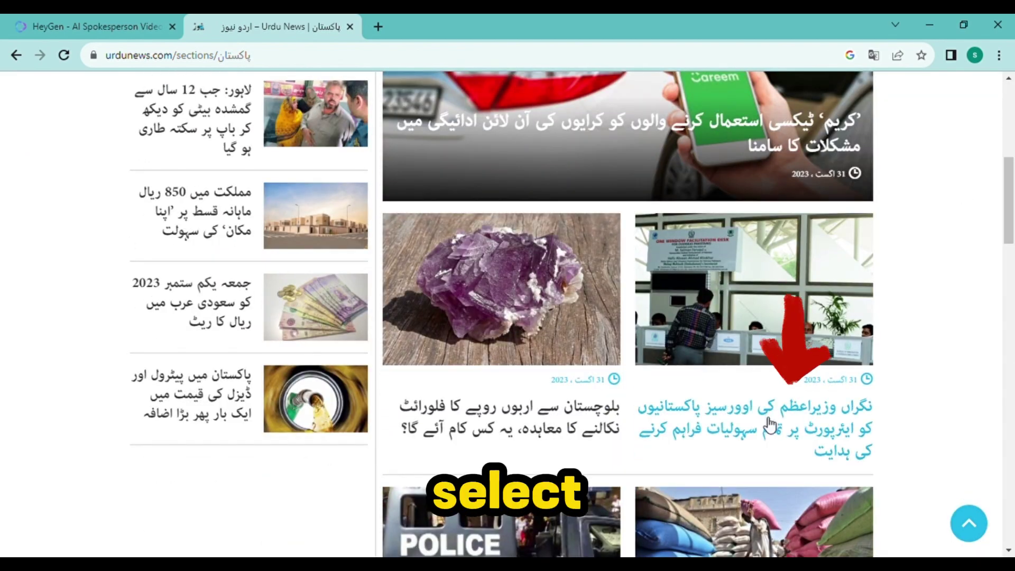
scroll(634, 317, "down", 10)
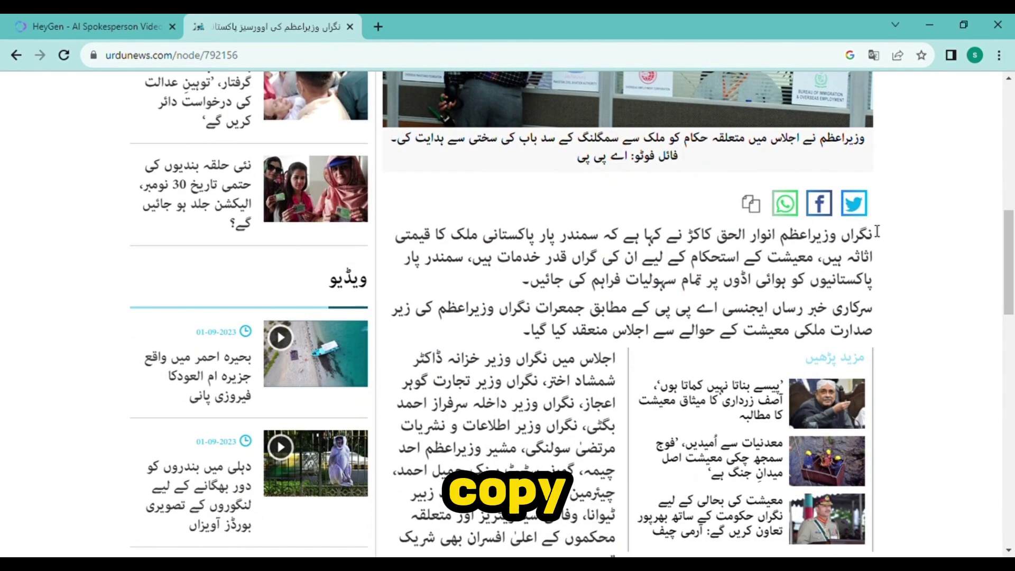
left_click_drag(870, 235, 640, 341)
key("ctrl+shift+Tab")
left_click_drag(464, 346, 376, 333)
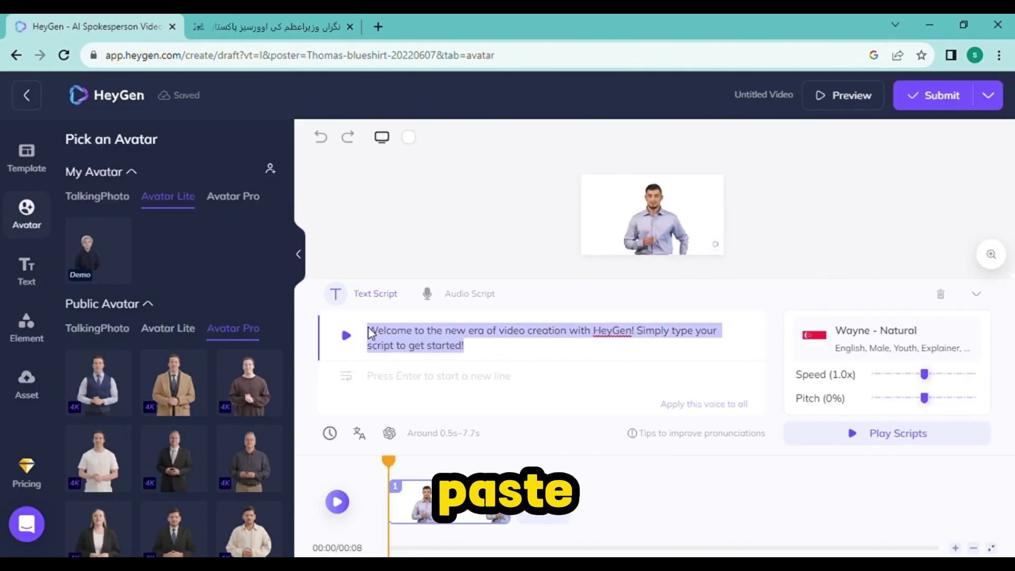
Paste the Urdu article paragraphs as the script and open the AI Voice library
key("ctrl+v")
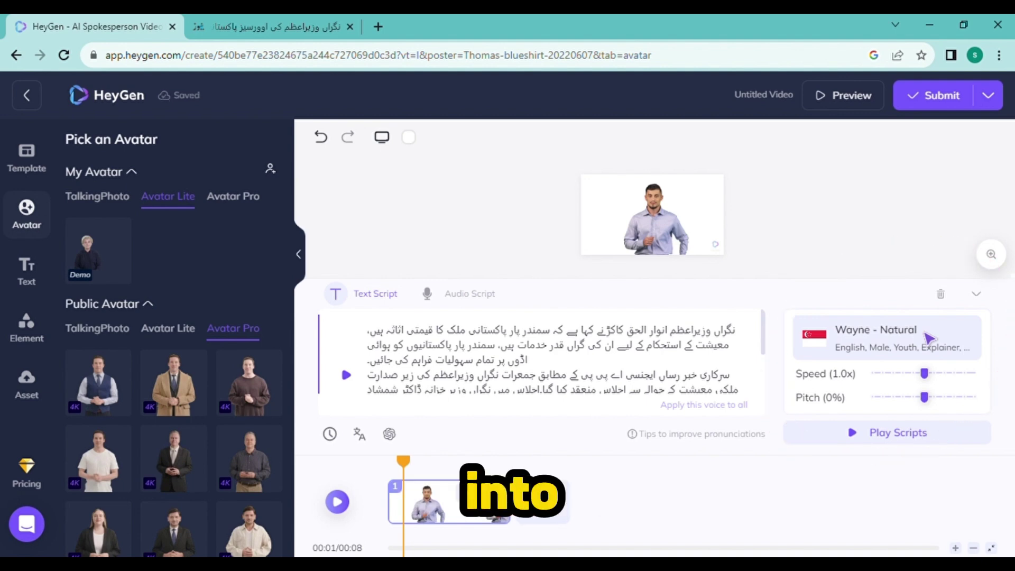
left_click(907, 338)
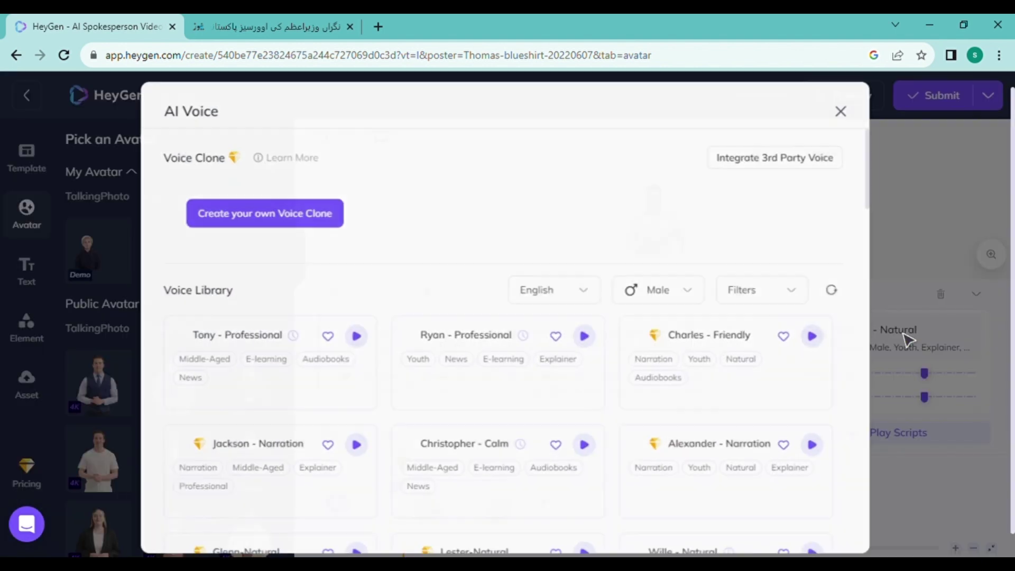
Filter voices to Urdu, select Asad - Natural, and play the script with it
left_click(599, 293)
scroll(608, 338, "down", 10)
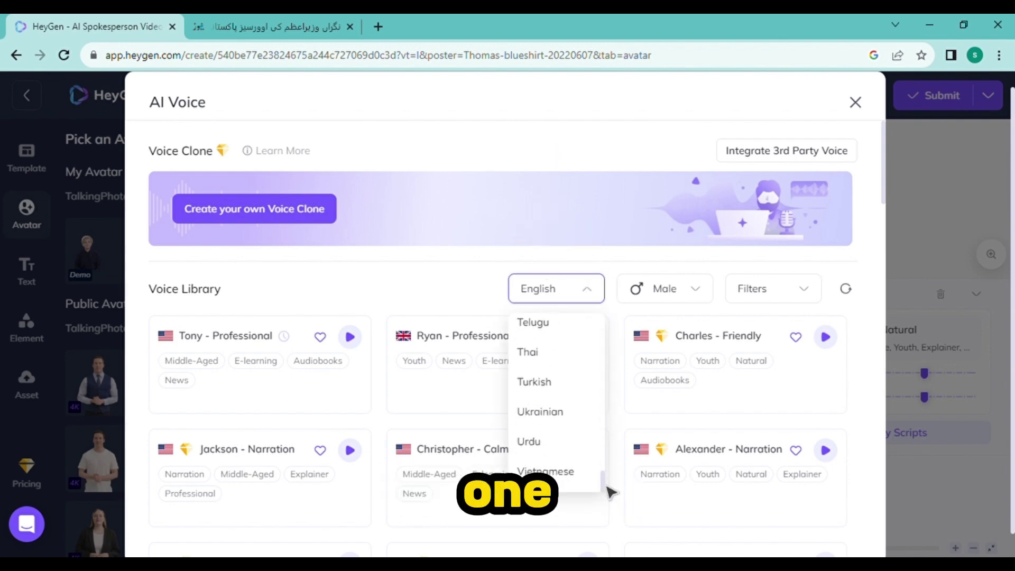
left_click(551, 449)
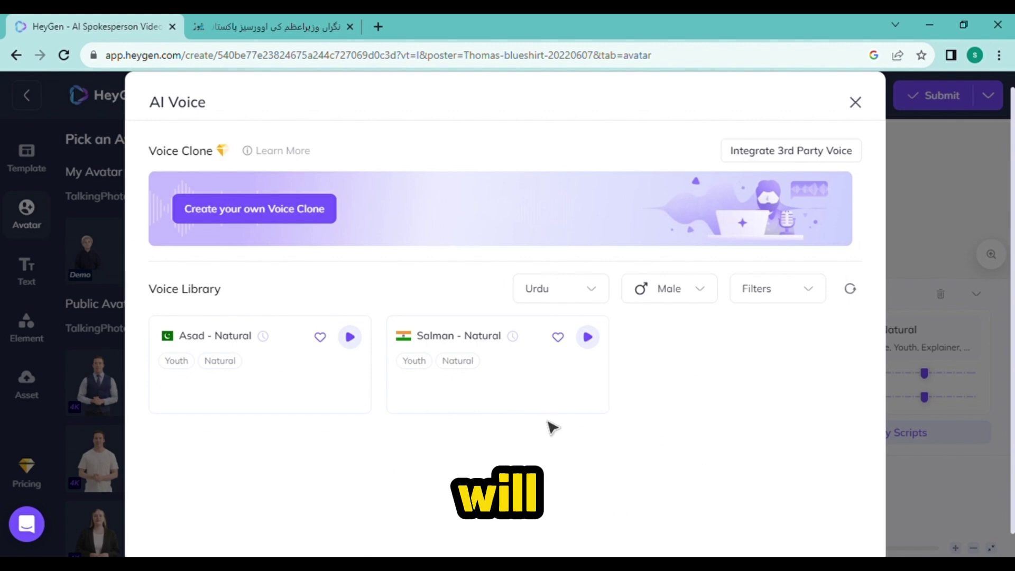
mouse_move(186, 352)
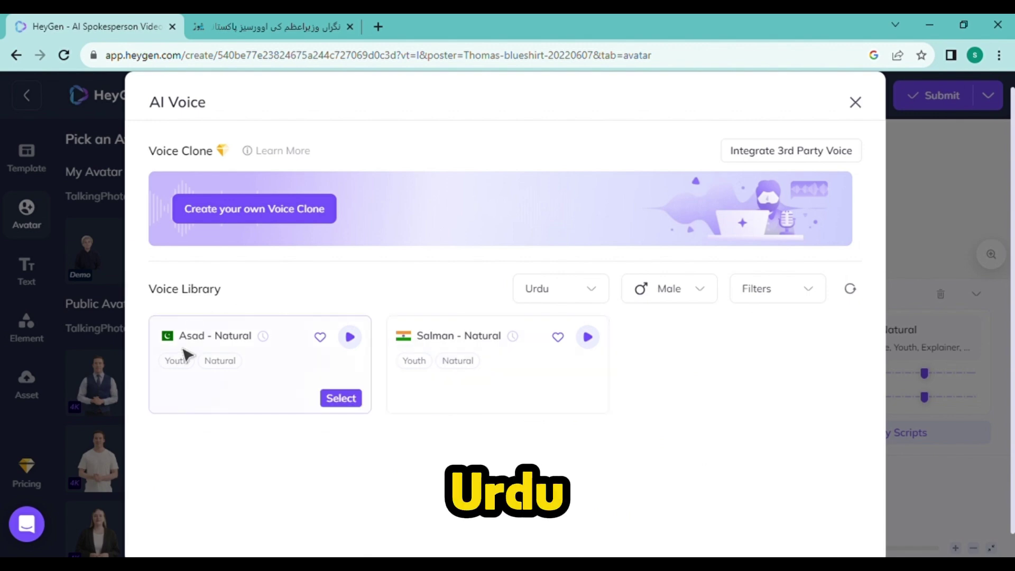
left_click(340, 399)
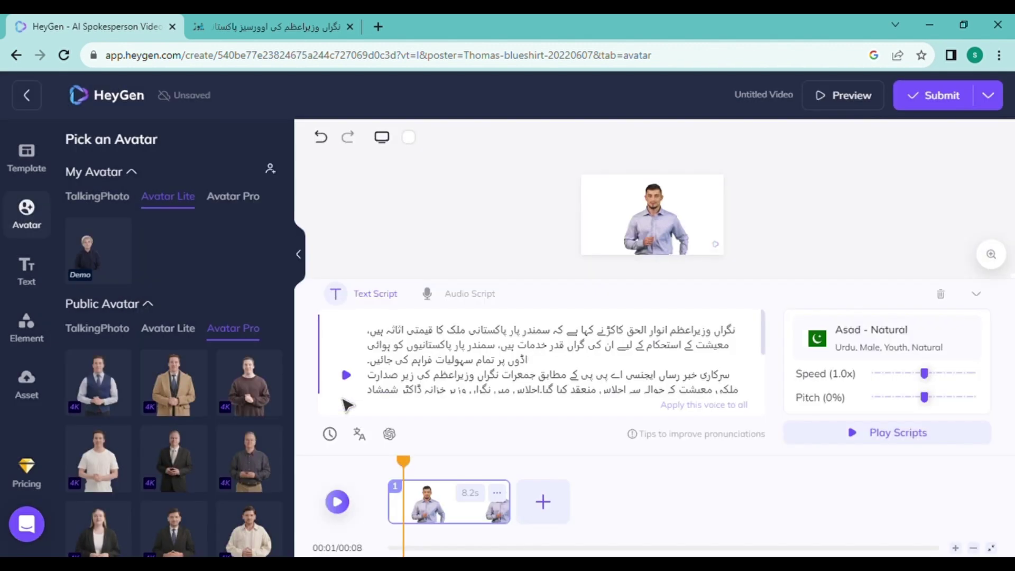
left_click(897, 433)
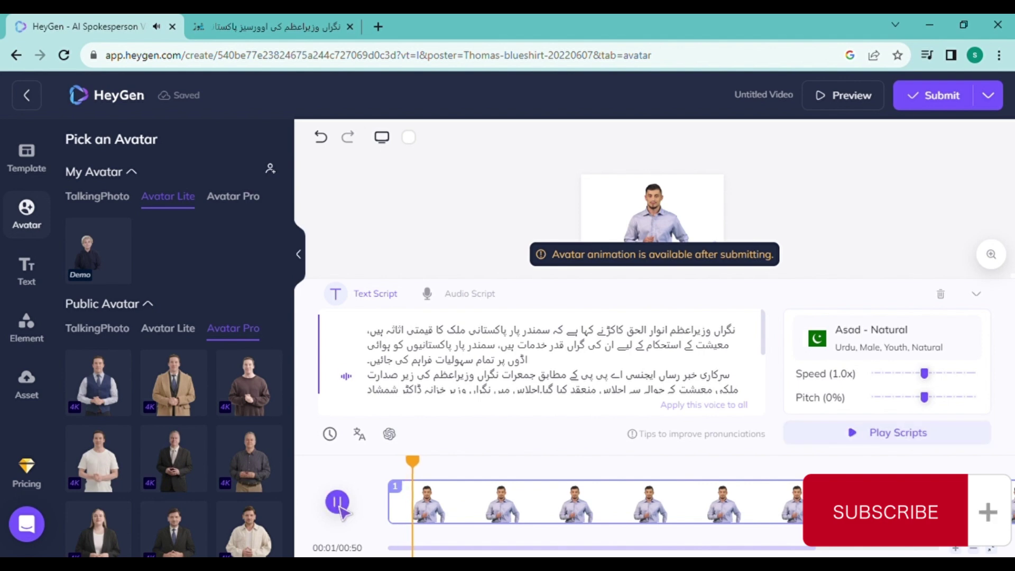
Pause the preview, set the scene background colour to green, and confirm Submit for rendering
left_click(337, 502)
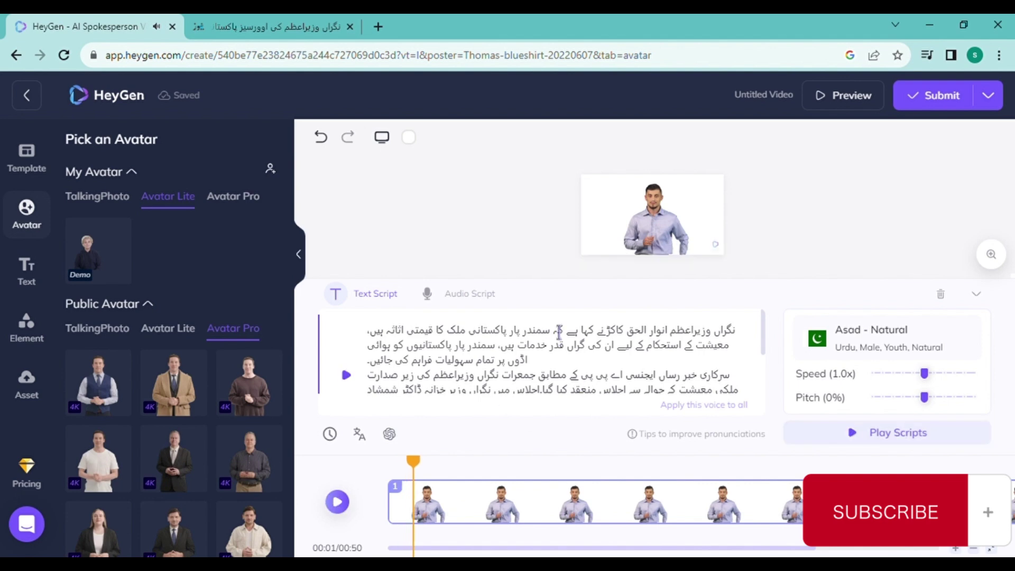
left_click(409, 137)
left_click(392, 261)
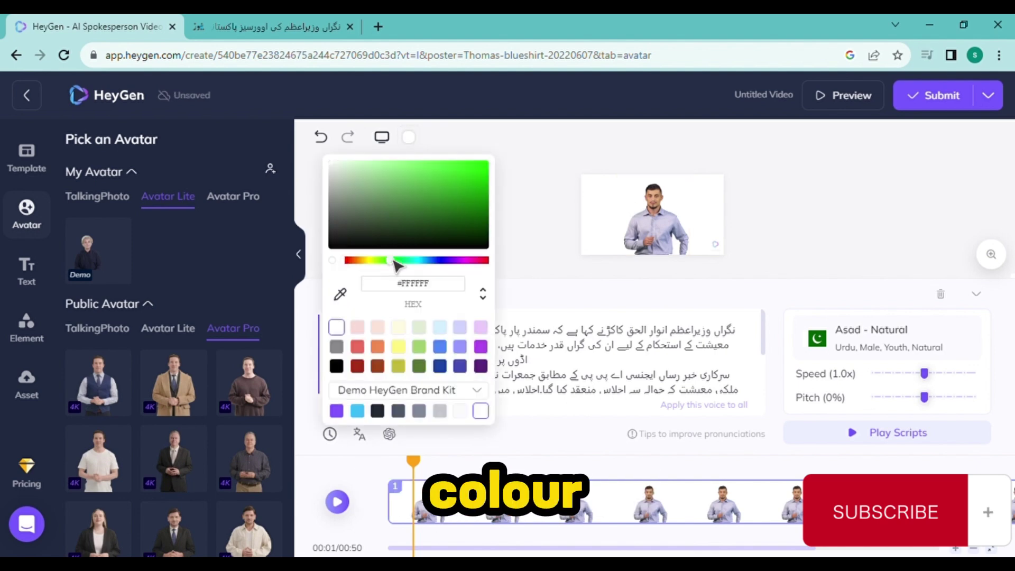
left_click(547, 222)
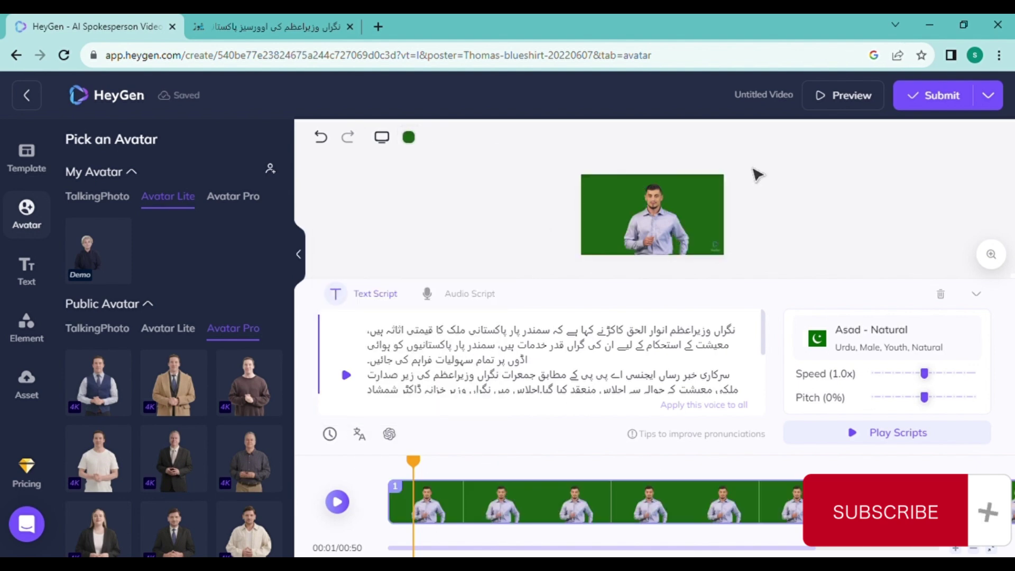
left_click(946, 101)
left_click(577, 373)
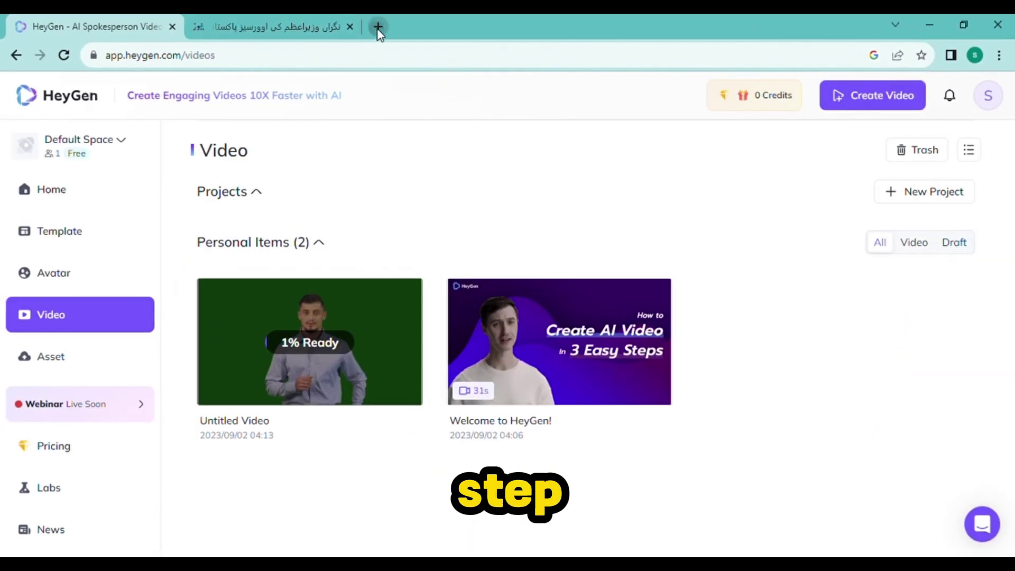
In a new tab, search for 'canva' and open the Canva website
left_click(377, 27)
left_click(370, 319)
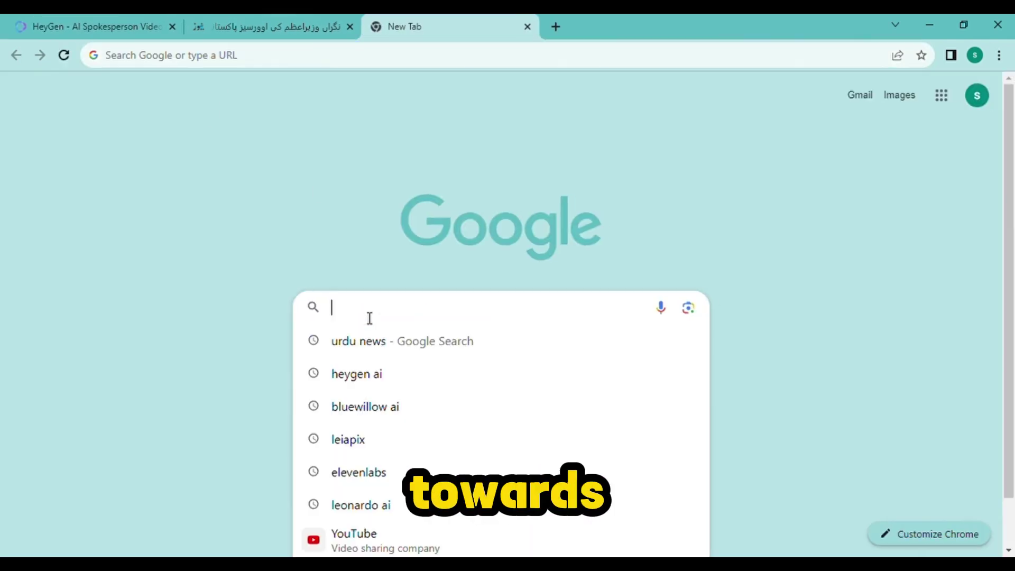
type("canva")
left_click(354, 375)
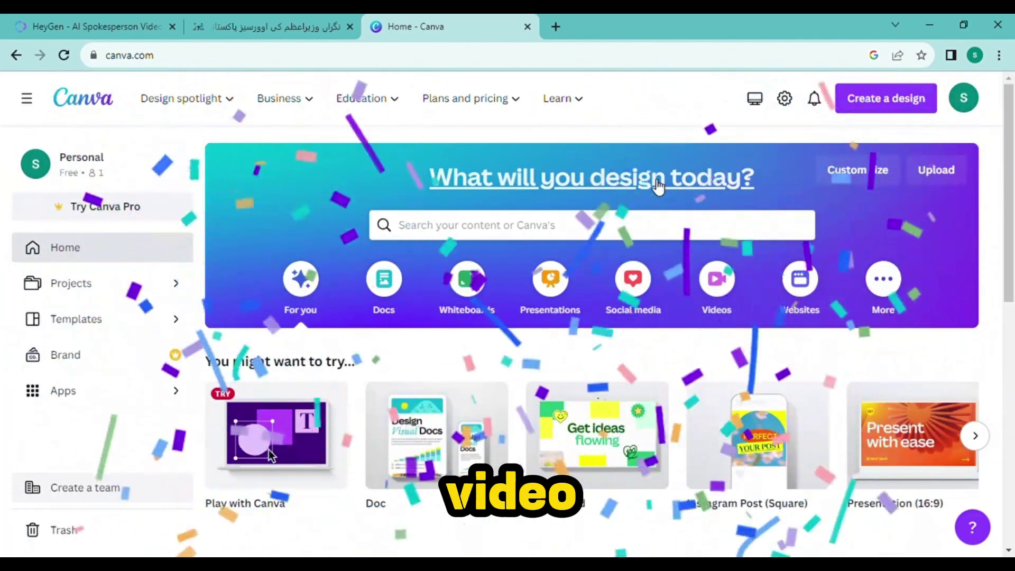
Search Canva templates for 'breaking news video' and open the neon world news template's options
left_click(100, 321)
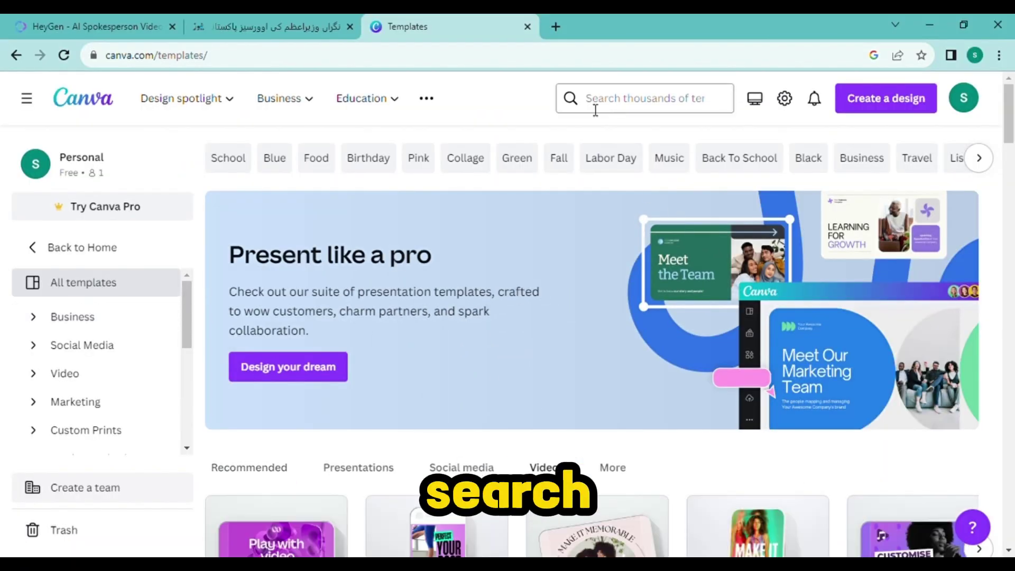
left_click(606, 105)
type("Breaking news")
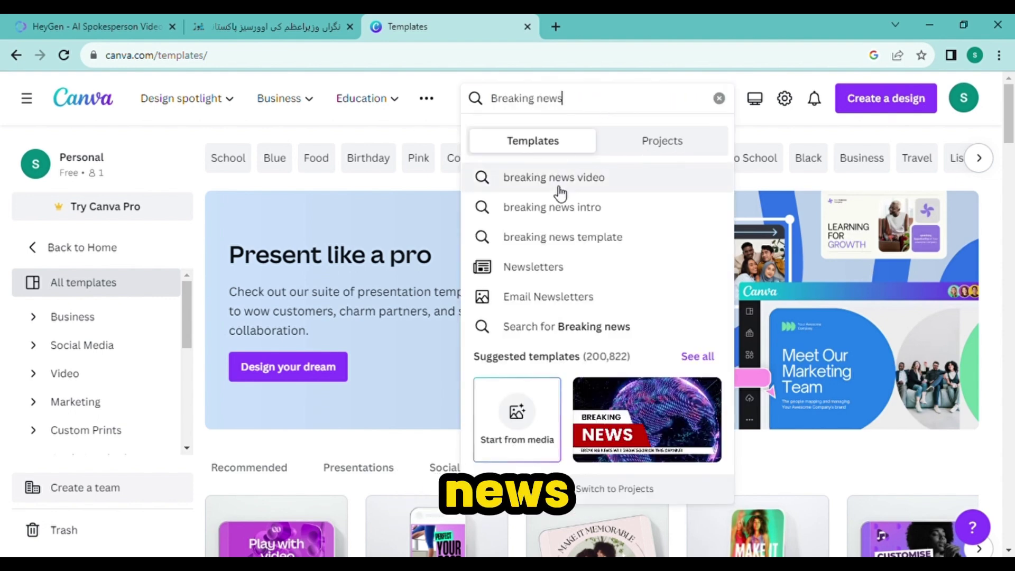
left_click(559, 180)
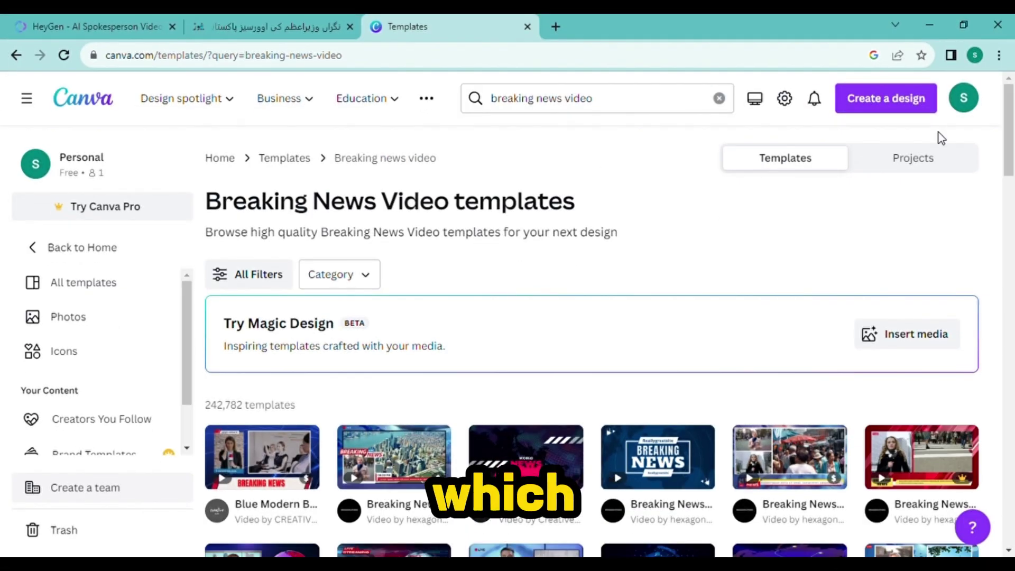
left_click_drag(1010, 153, 1012, 191)
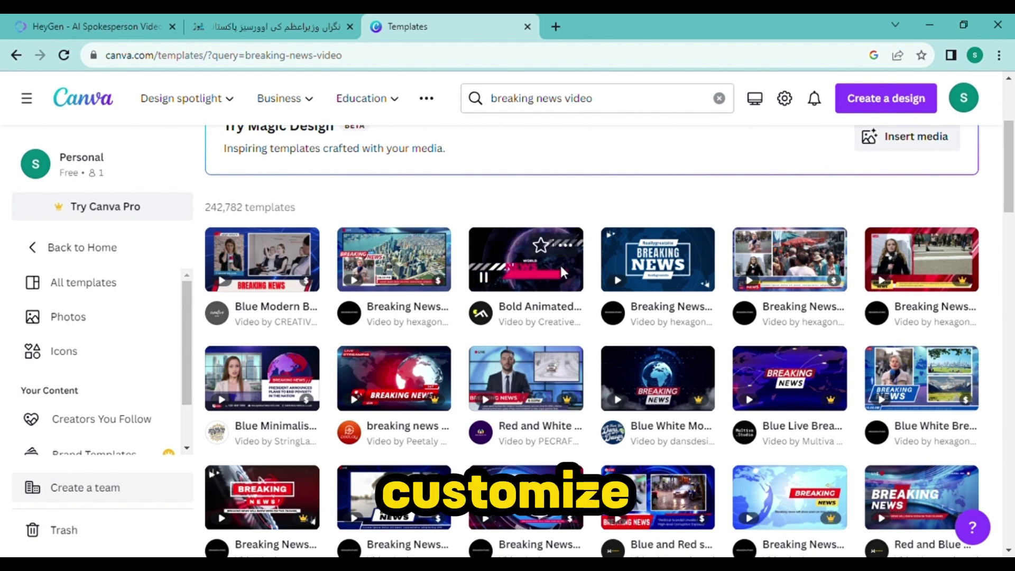
left_click(571, 239)
Customize the Neon World Breaking News template, preview it, and download it as an MP4 video
left_click(618, 393)
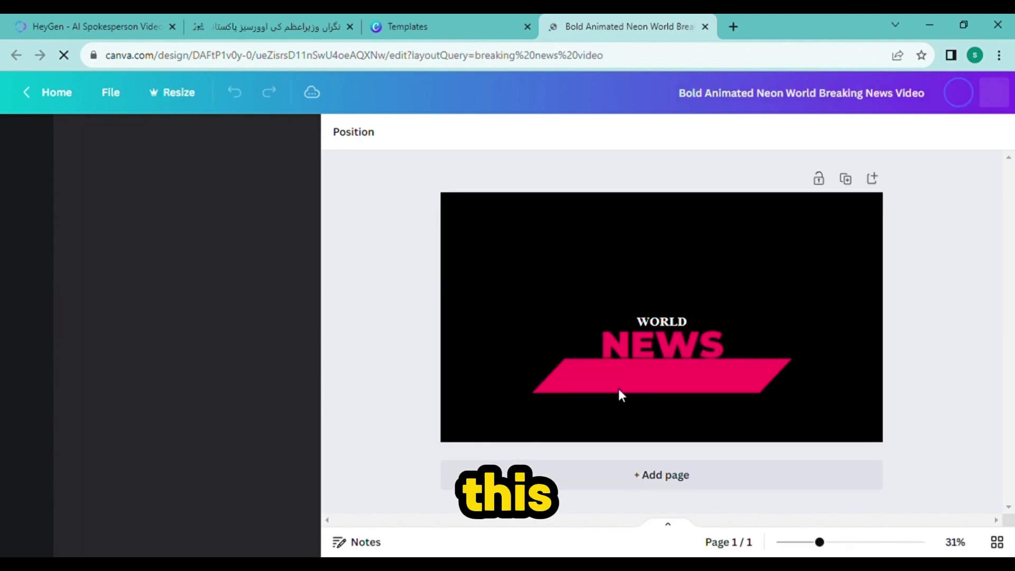
left_click(505, 363)
left_click(661, 317)
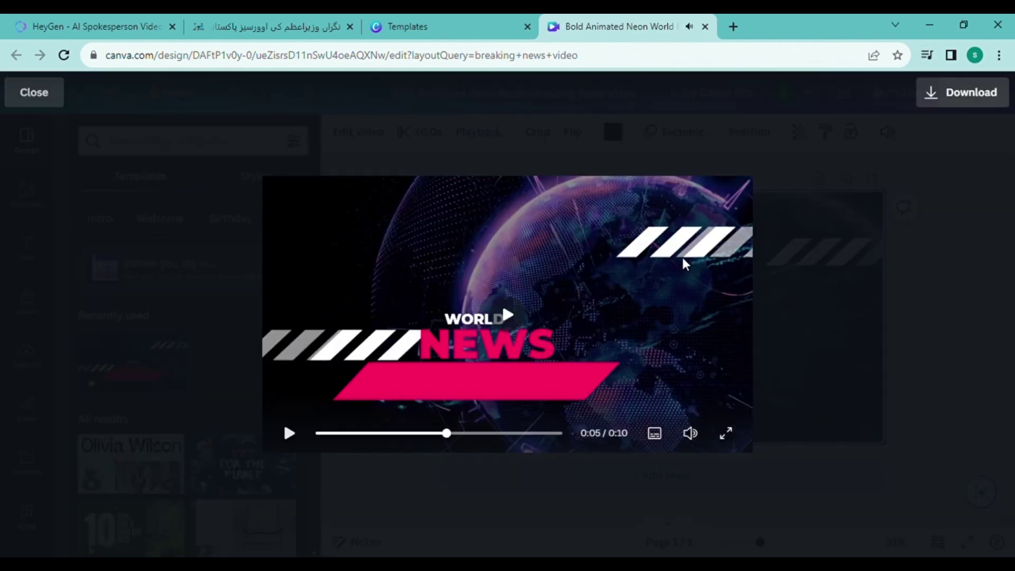
left_click(1000, 107)
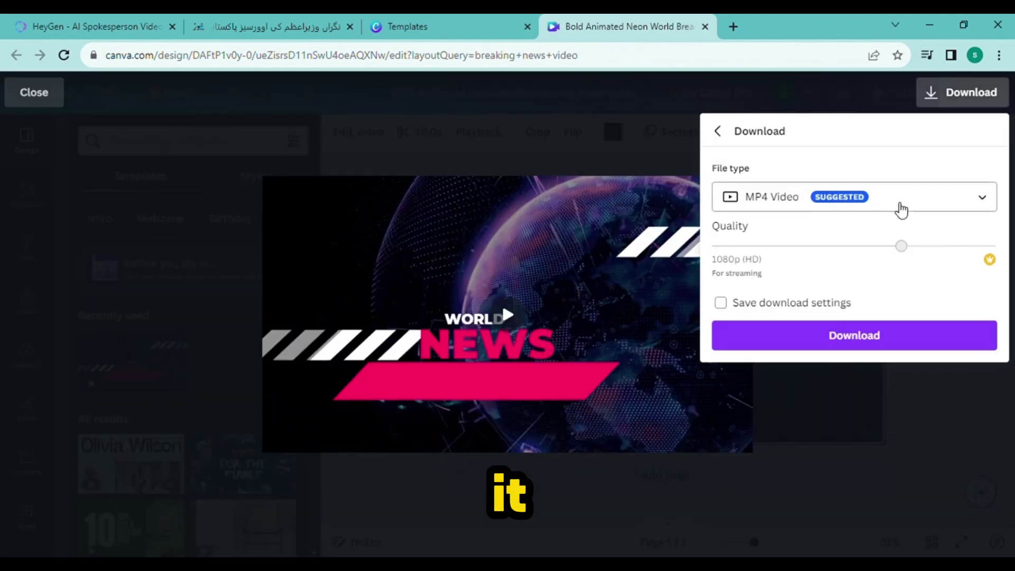
left_click(853, 336)
left_click(95, 27)
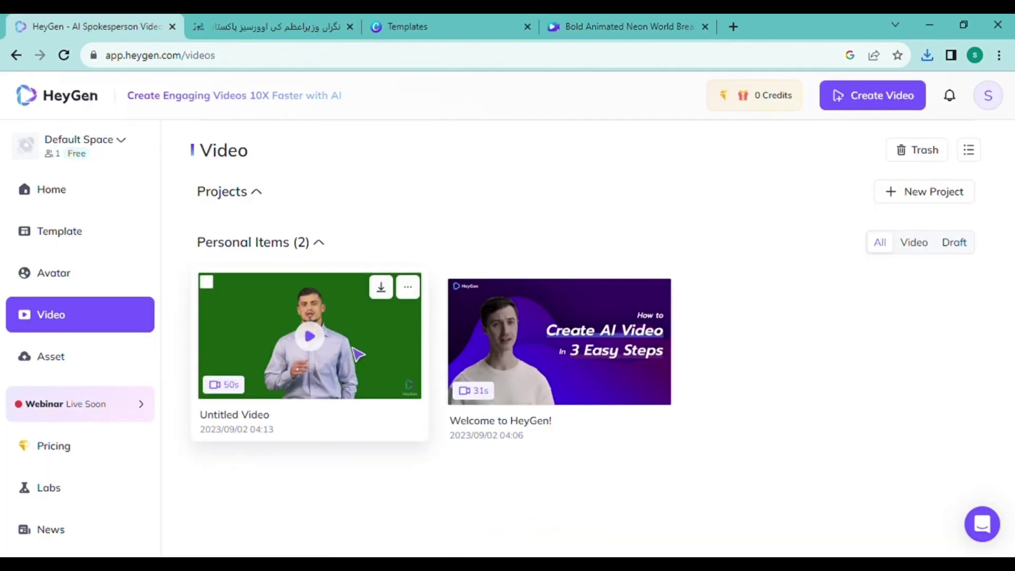
Download the rendered 50-second green-screen Untitled Video from HeyGen's Videos page
left_click(383, 287)
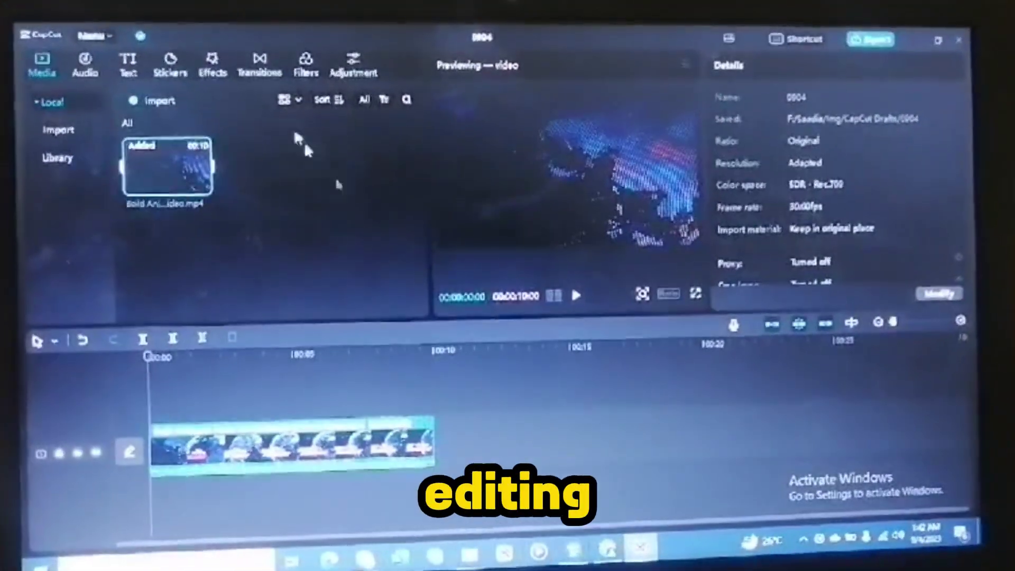
Import Untitled Video (1) from Downloads and add the green-screen clip to the timeline
left_click(164, 109)
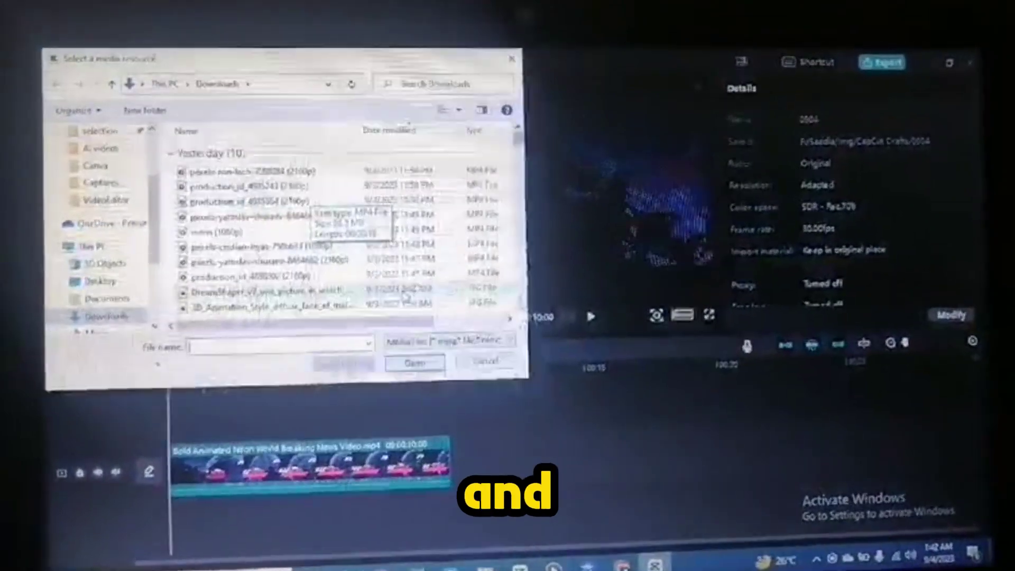
scroll(521, 315, "down", 5)
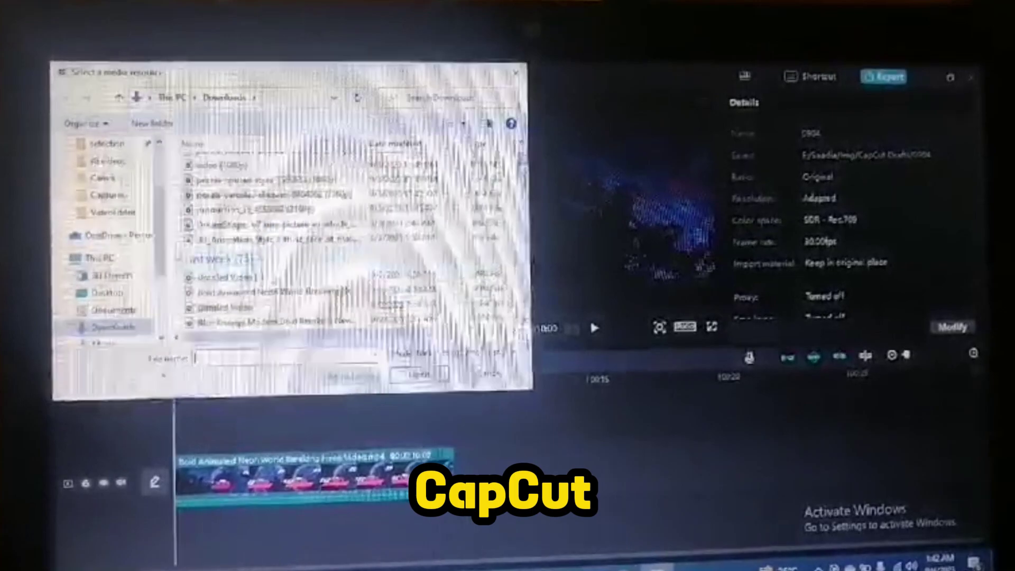
left_click(317, 272)
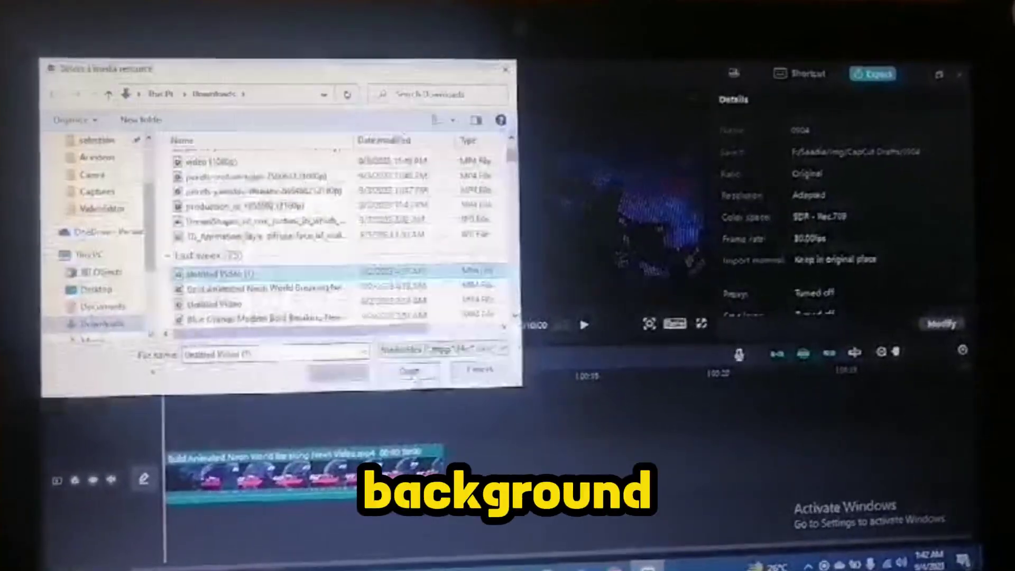
left_click(409, 371)
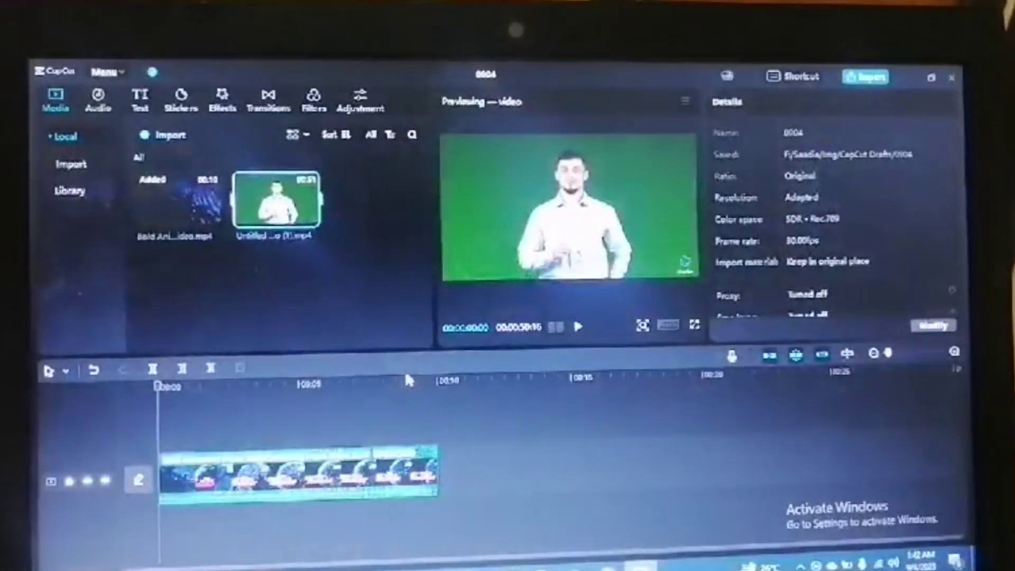
left_click(443, 429)
left_click(391, 427)
left_click(263, 219)
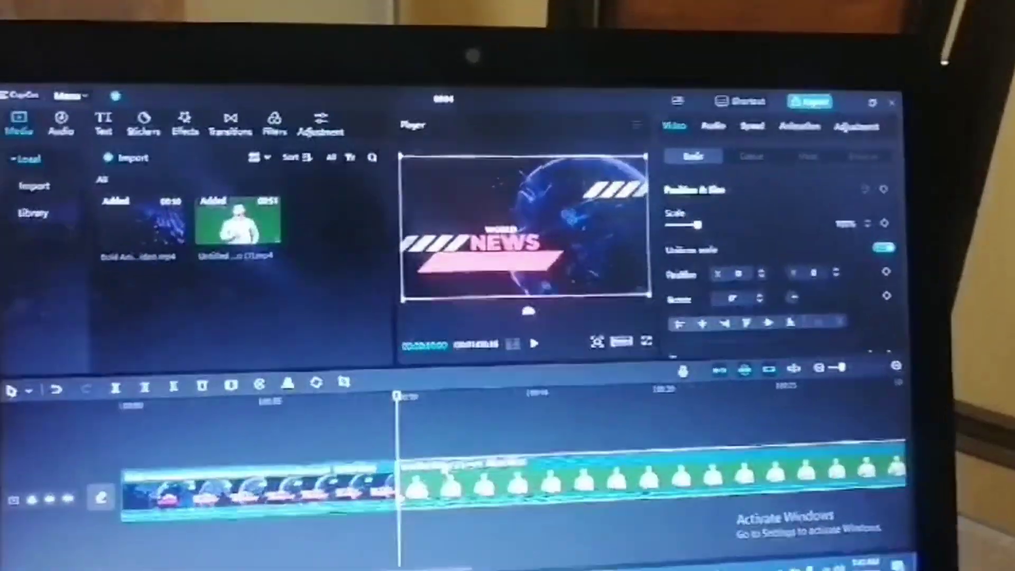
Place the avatar clip above the news background at 00:00 and paste copies of the news clip beneath it
left_click_drag(438, 481, 164, 420)
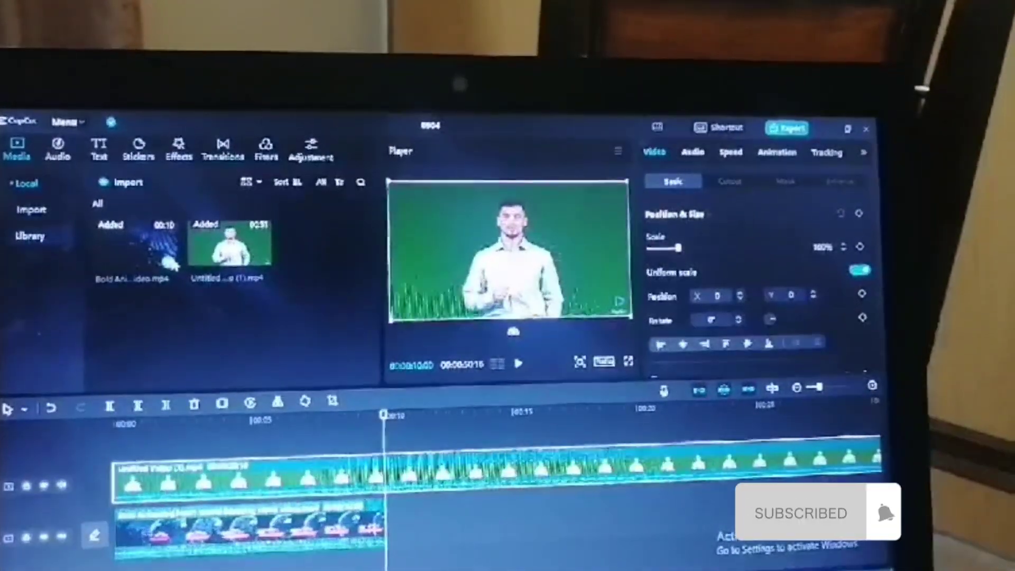
key("ctrl+v")
left_click(697, 151)
left_click(488, 248)
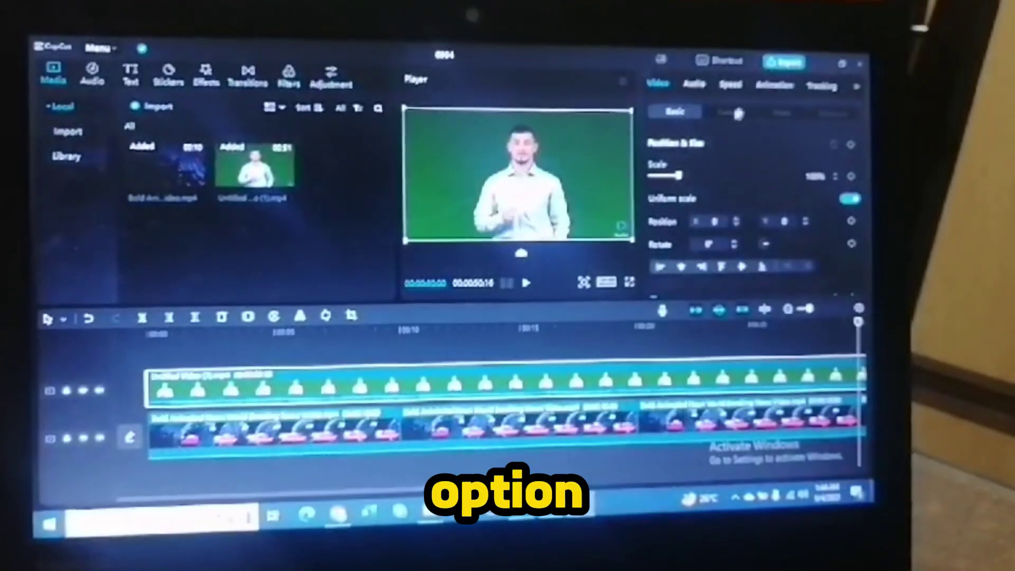
Turn on Cutout's Chroma key with the green screen sampled, then shift the presenter to the lower right
left_click(726, 111)
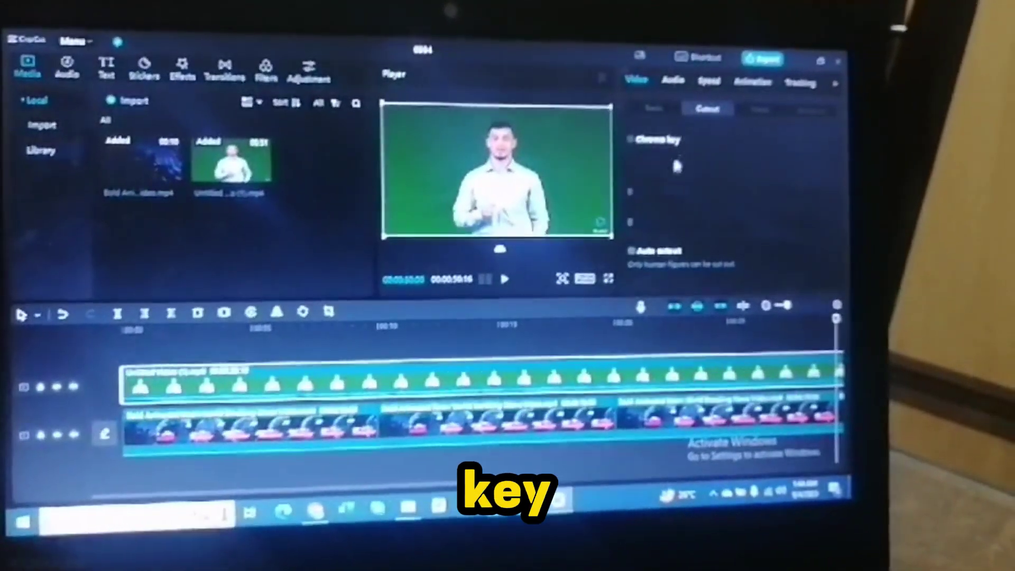
left_click(637, 145)
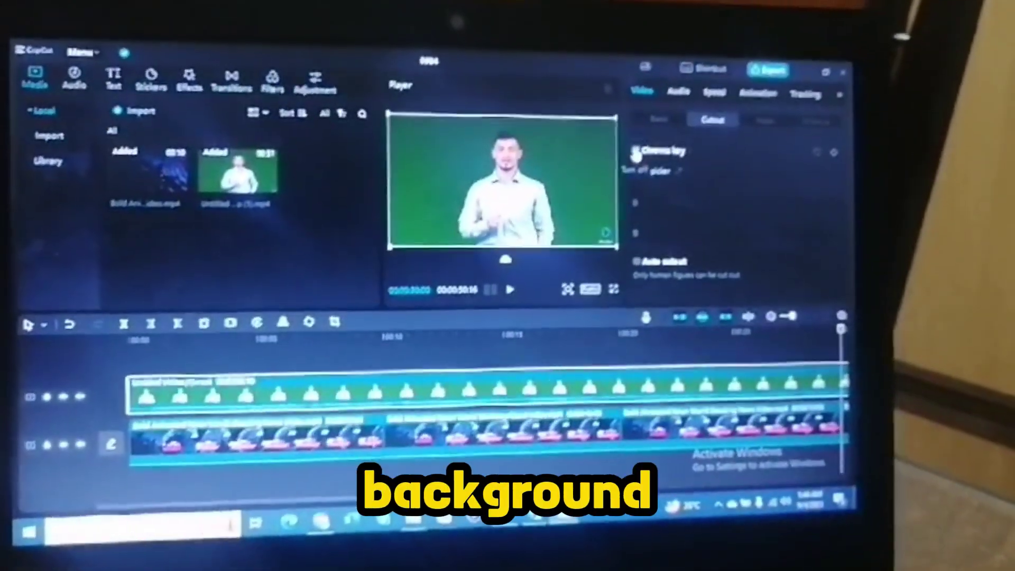
left_click(676, 174)
left_click(585, 189)
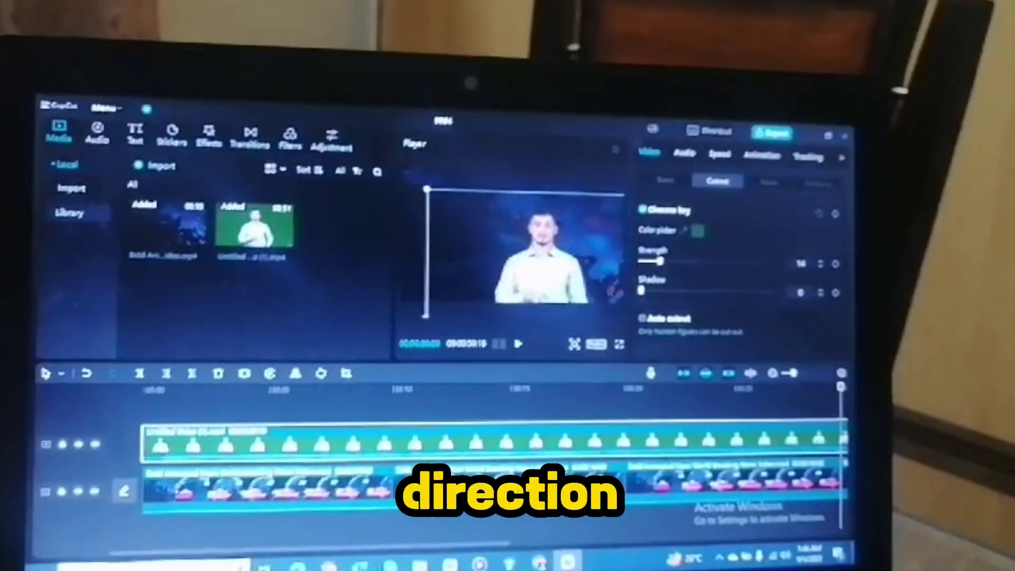
left_click_drag(508, 222, 575, 258)
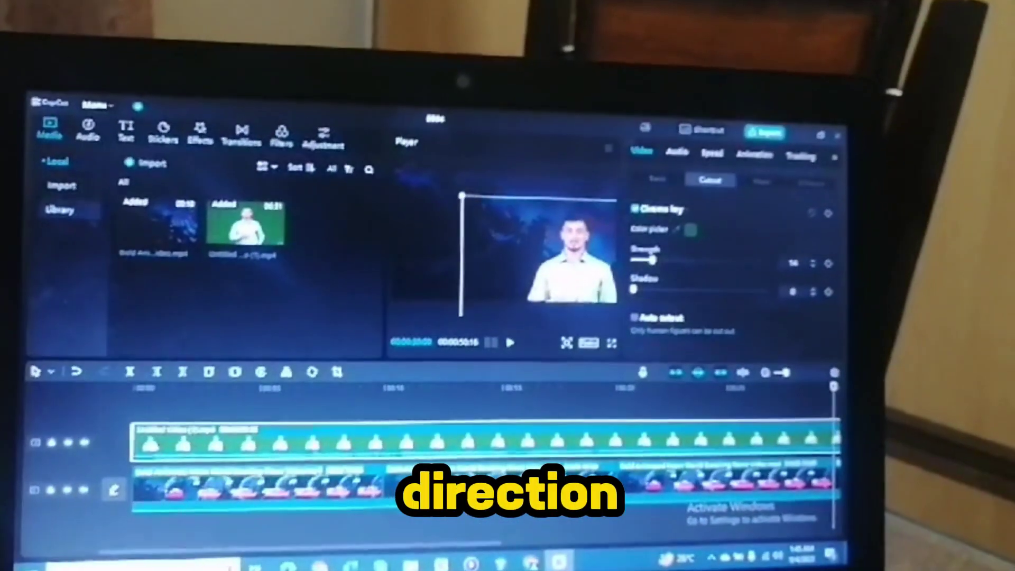